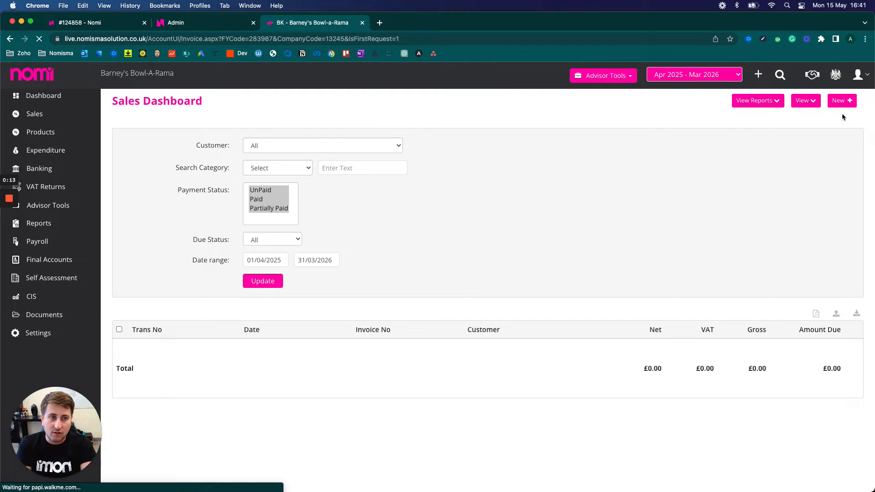
- Start a new sales invoice for the company
click(841, 100)
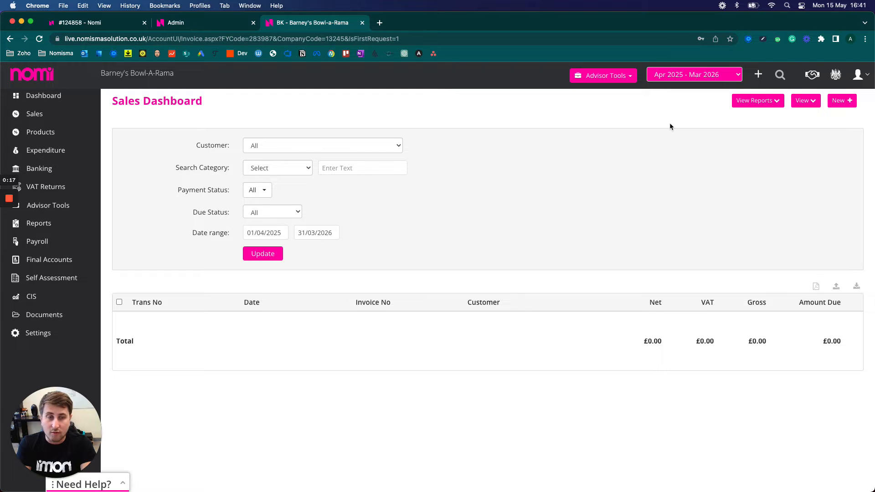
click(759, 79)
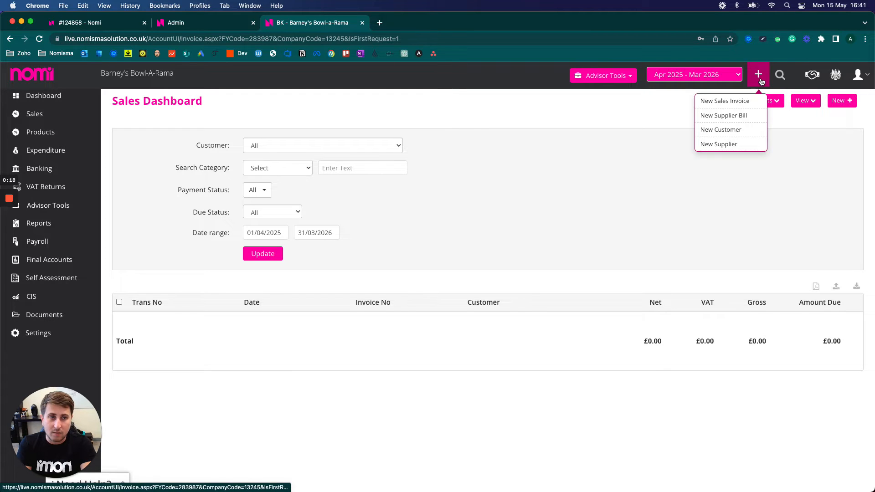
click(722, 103)
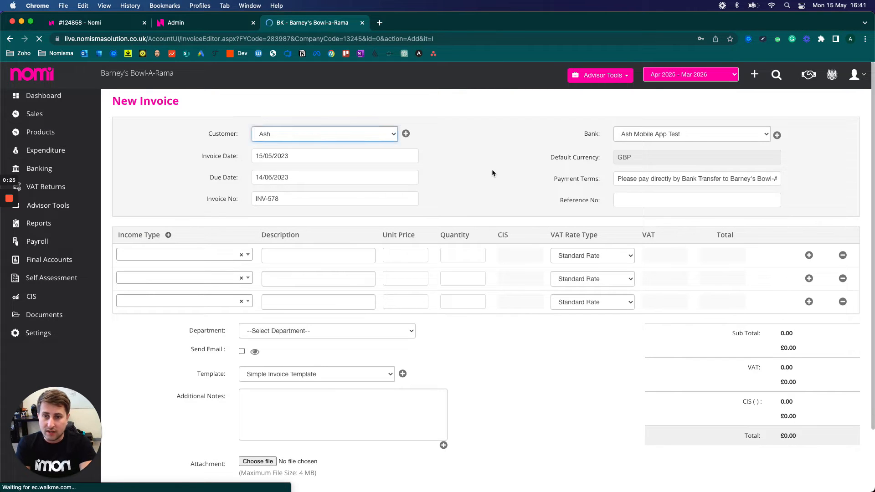
- Review the invoice's customer and bank choices, invoice and due dates, invoice number, default currency and reference fields
click(348, 138)
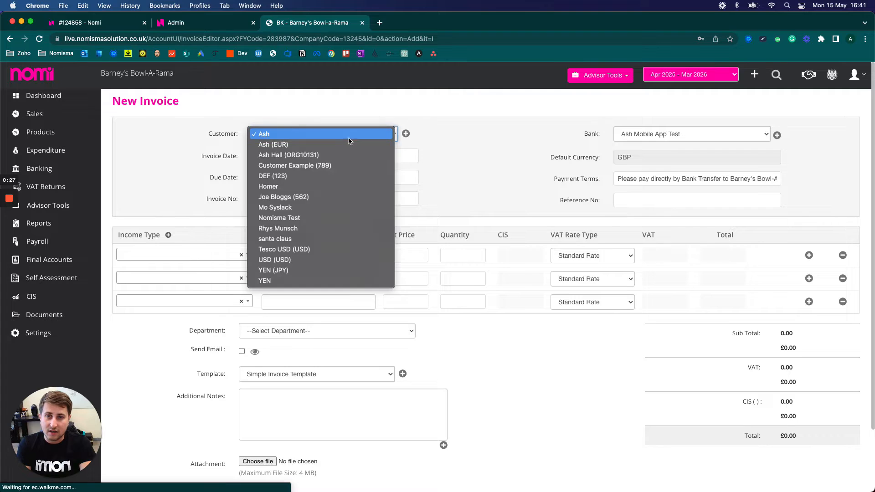
click(639, 138)
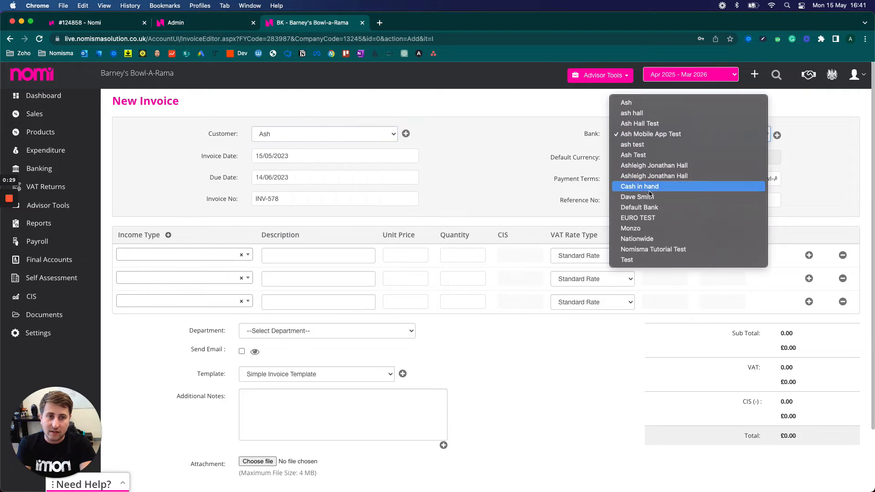
click(488, 151)
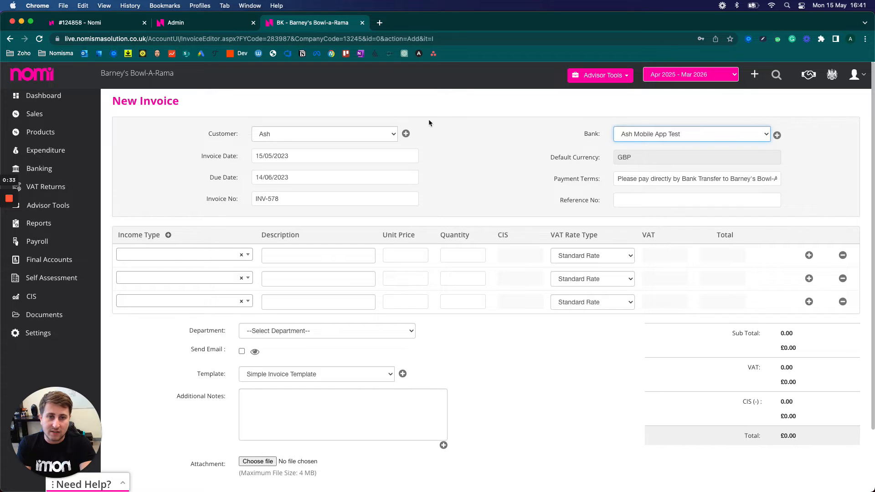
click(468, 155)
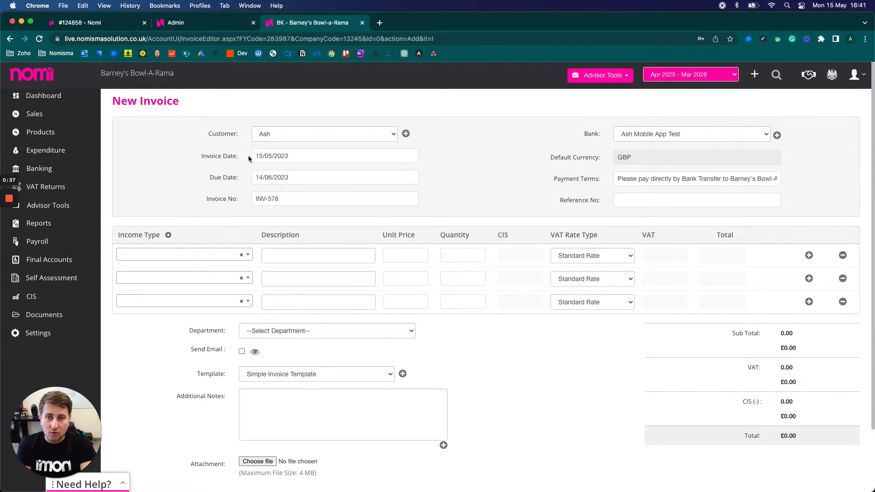
drag(258, 156, 296, 157)
click(304, 156)
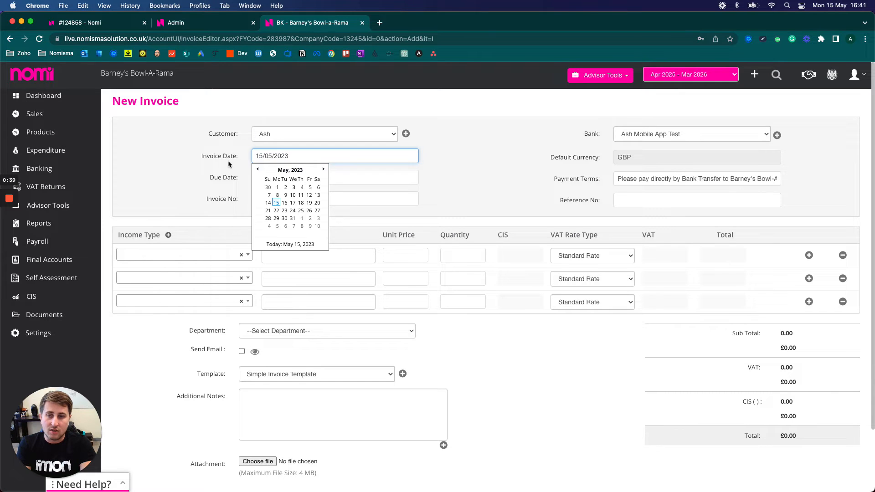
click(213, 159)
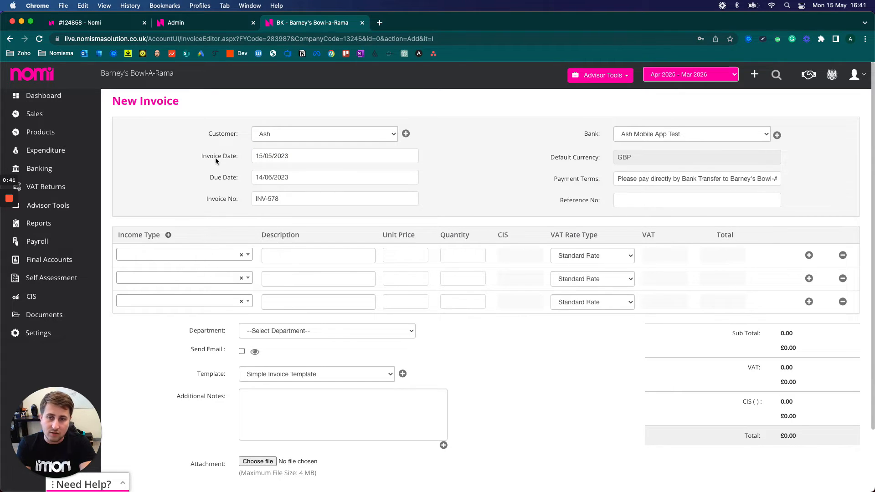
drag(210, 177, 240, 178)
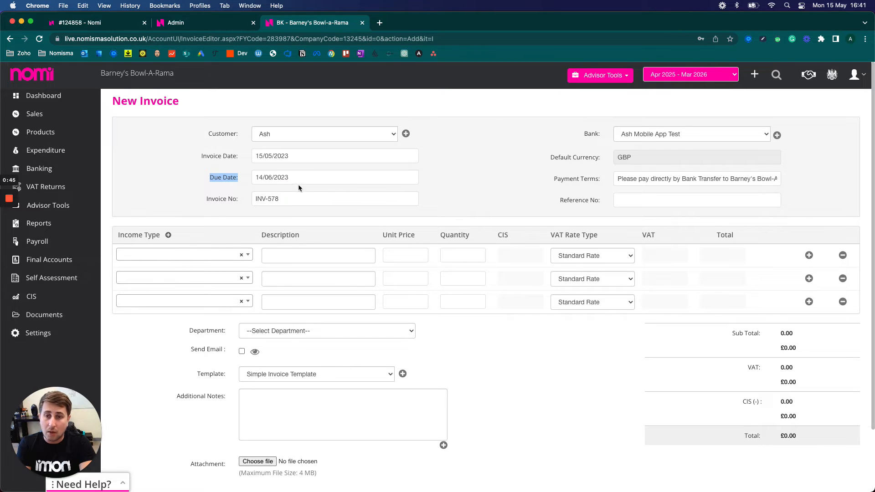
click(224, 209)
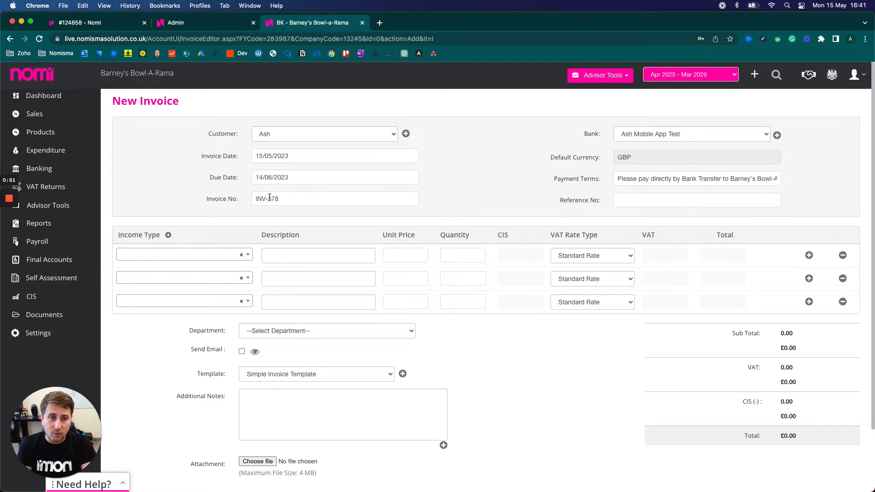
drag(552, 158, 603, 159)
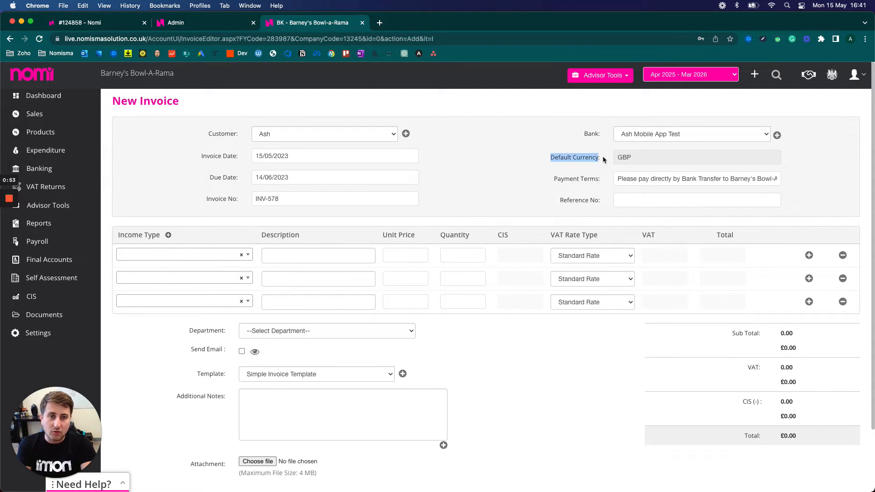
drag(563, 201, 589, 200)
drag(633, 160, 567, 160)
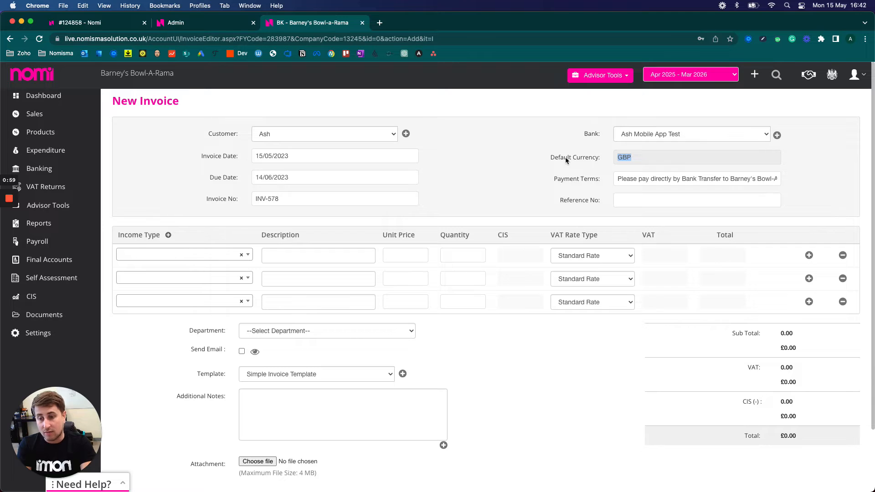
click(565, 156)
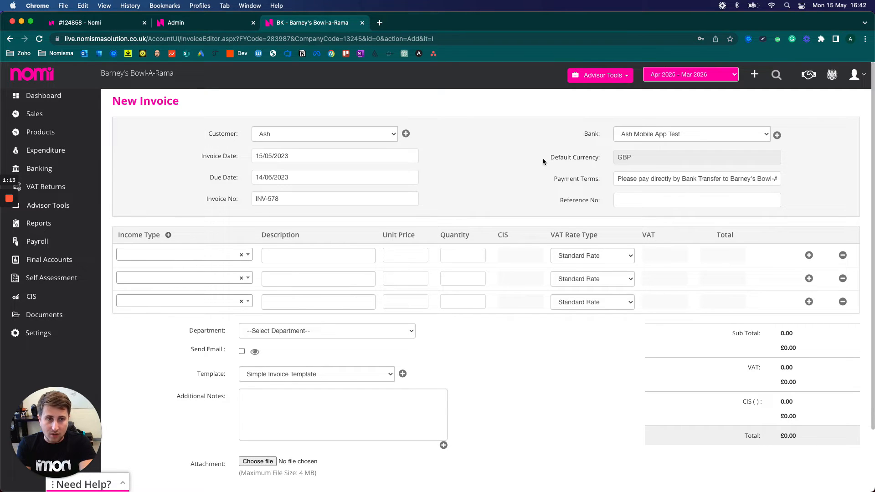
- Set the first invoice line's income type to Sale and its description to "Widgets - Green"
scroll(455, 187, down, 1)
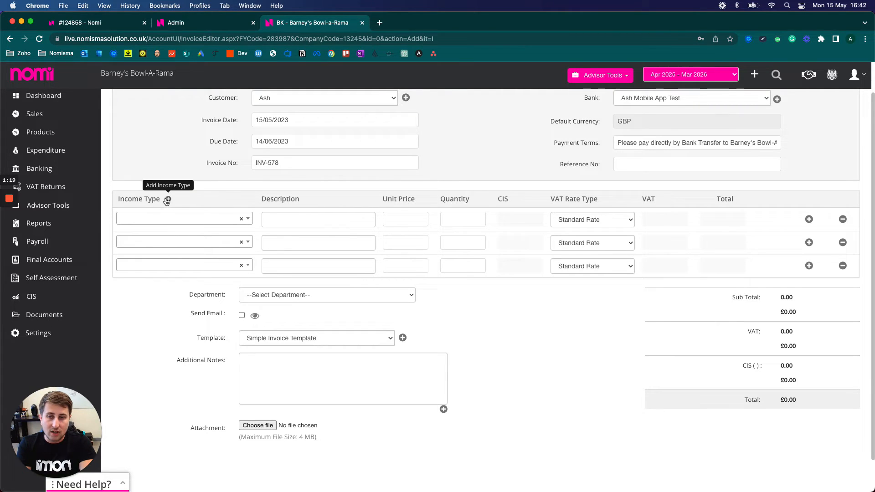
click(176, 222)
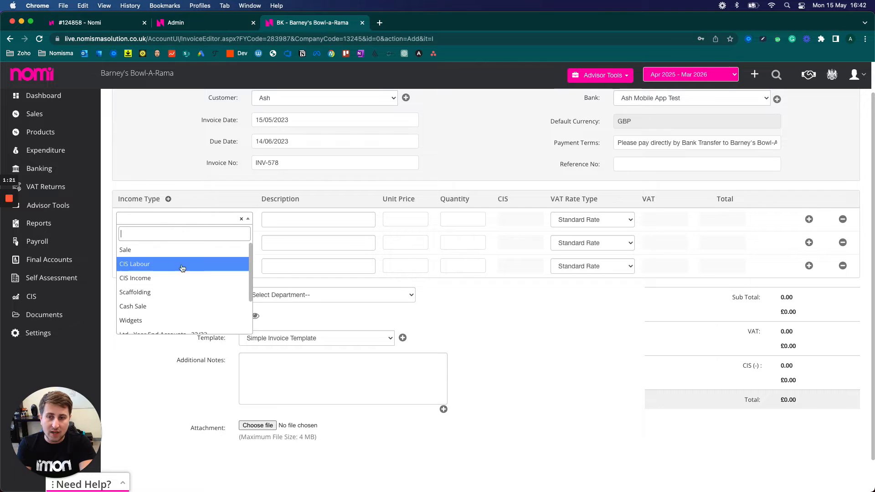
click(180, 251)
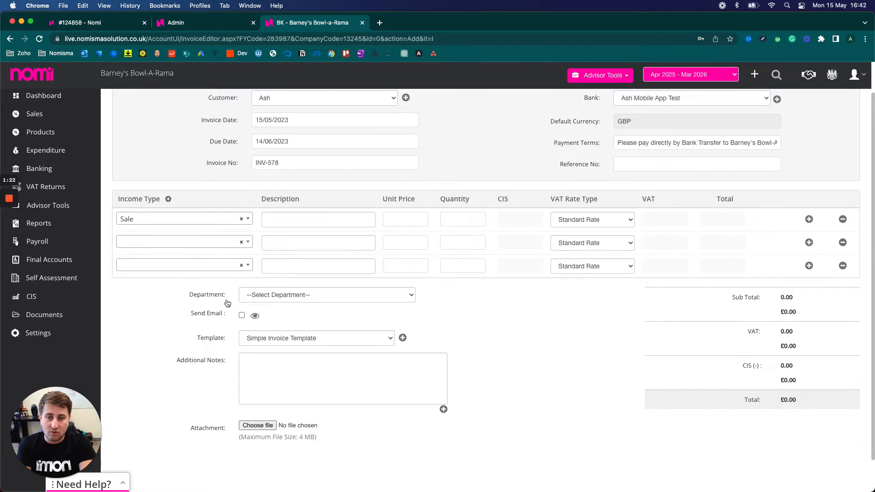
click(315, 259)
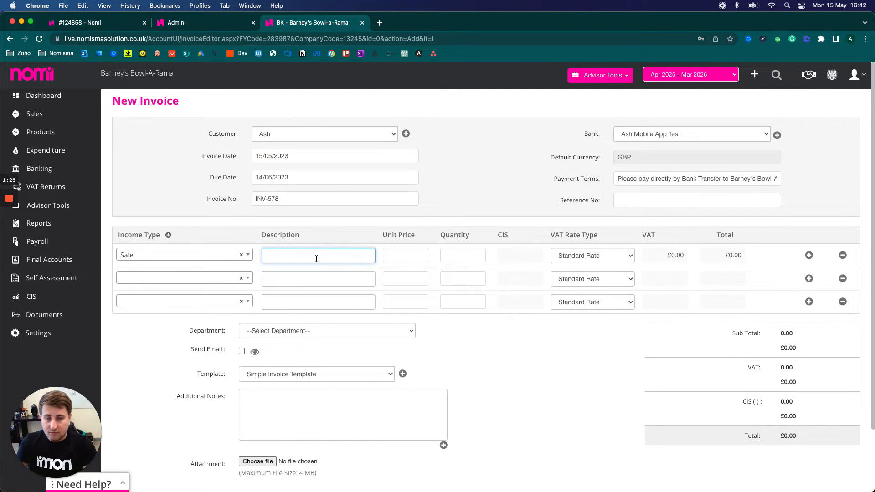
text(Widget)
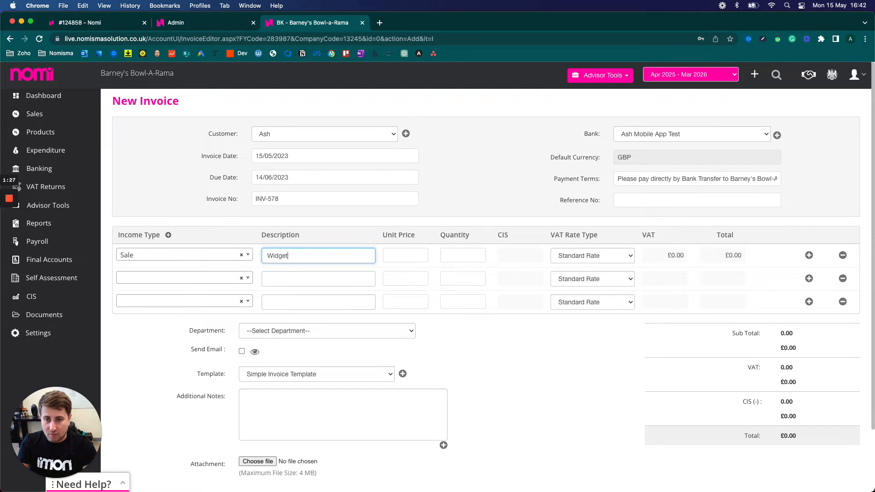
text(s - Green)
key(Tab)
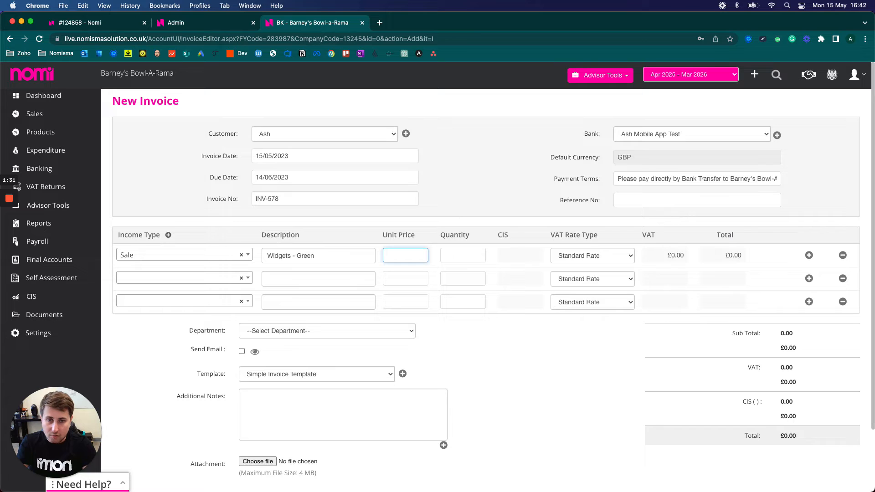
- Give the "Widgets - Green" line a unit price of 5 and a quantity of 100
key(Tab)
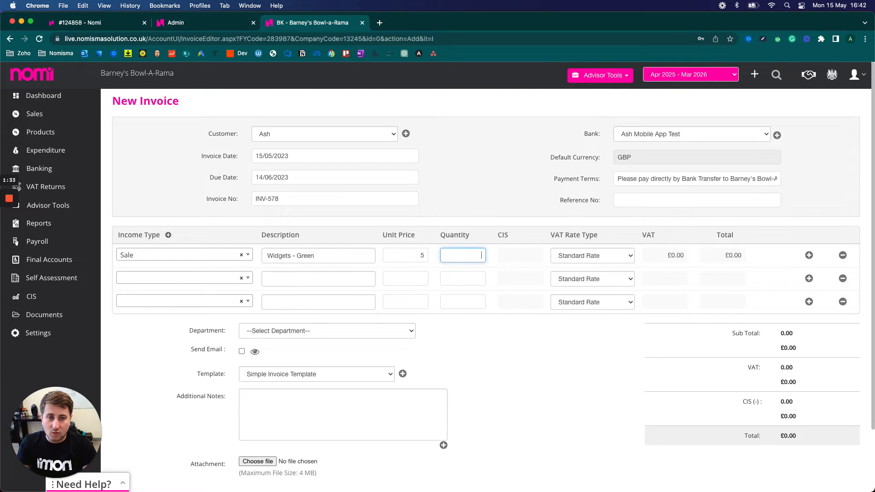
key(Tab)
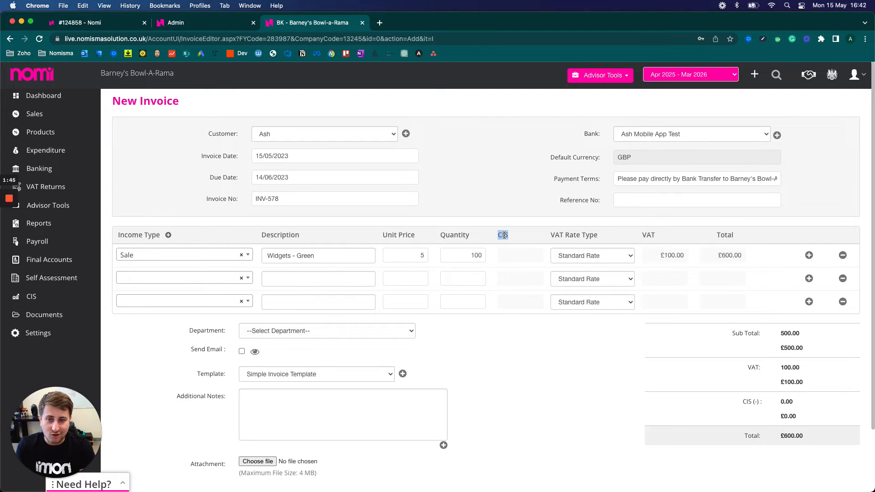
click(502, 231)
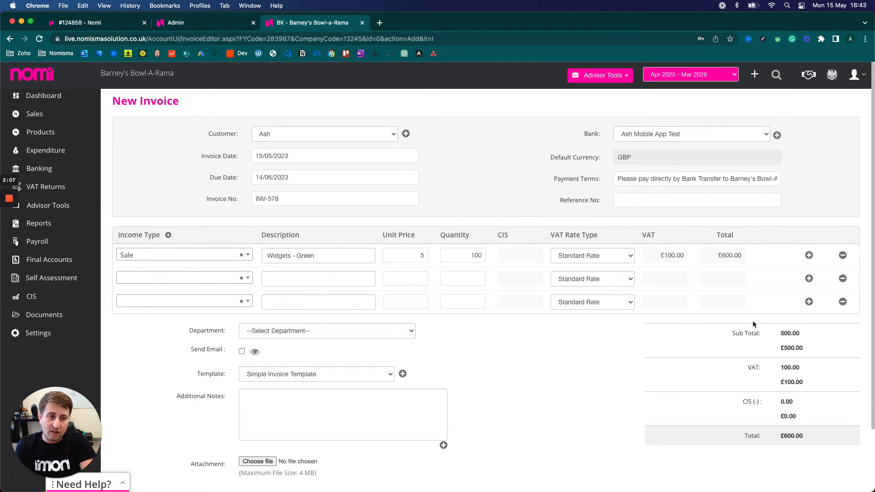
click(809, 303)
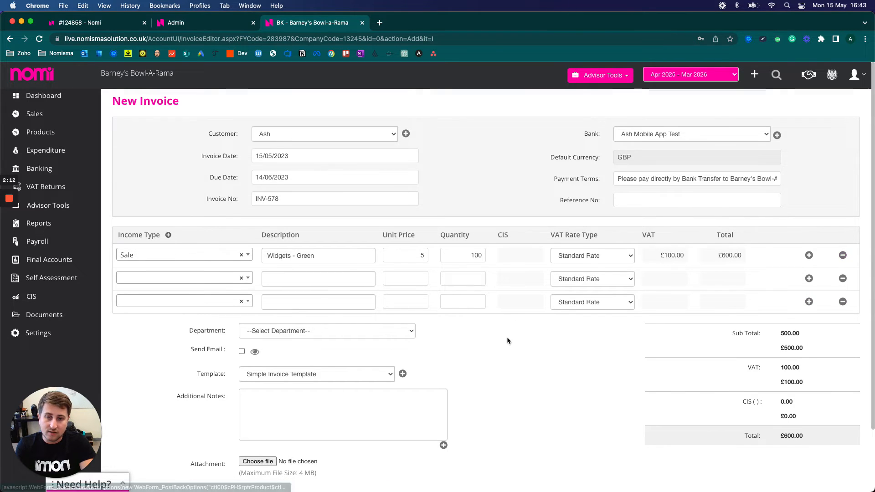
scroll(506, 338, down, 3)
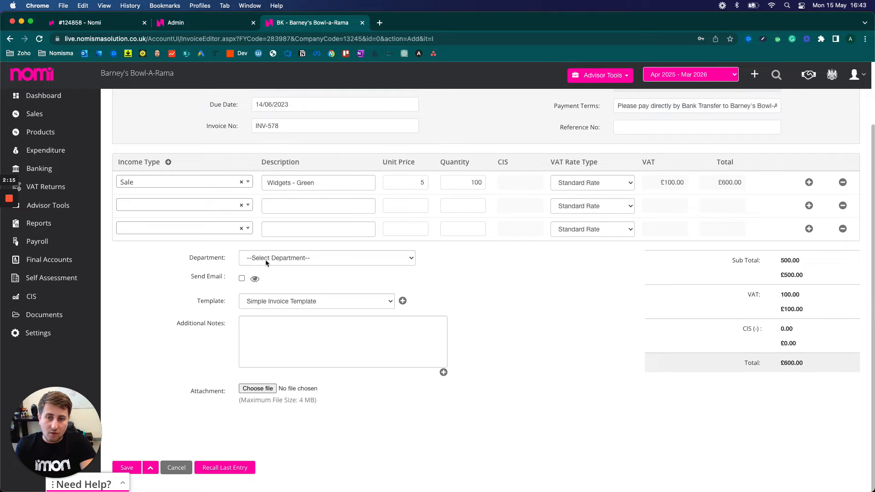
click(266, 258)
click(458, 275)
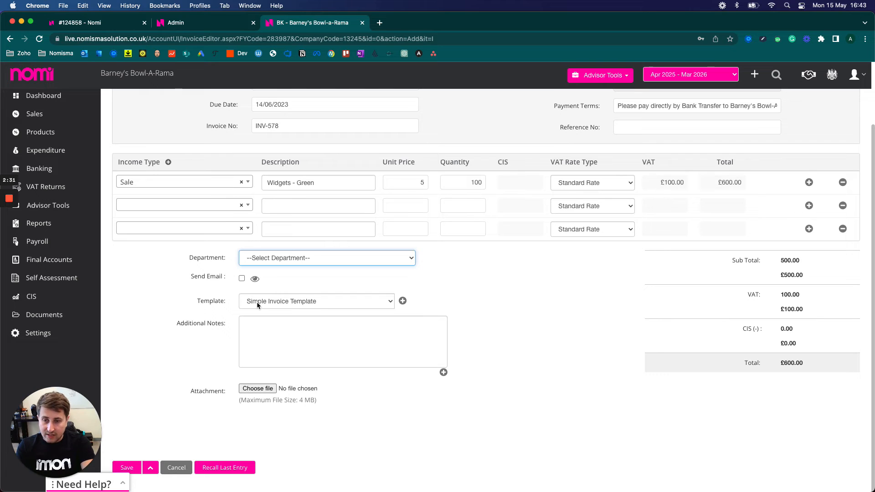
- Enter "Testing Additional Notes" as the invoice's additional notes
click(293, 335)
text(Testing Addit)
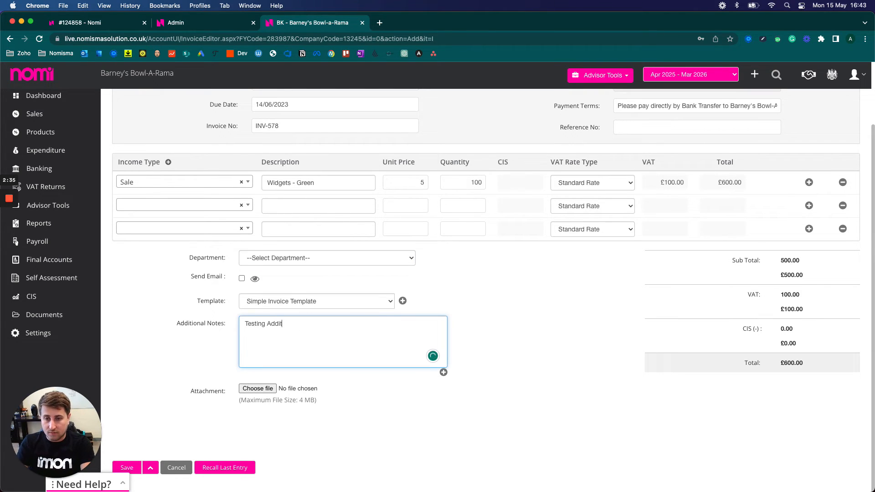
text(ional Notes)
click(569, 338)
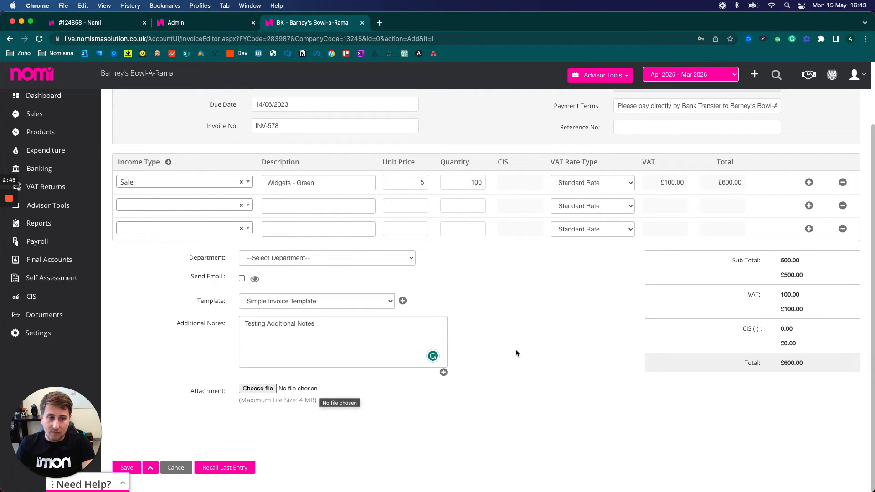
- Examine the invoice summary's subtotal, VAT, CIS and total amounts
drag(654, 275, 770, 362)
click(811, 368)
click(735, 250)
drag(734, 250, 734, 259)
click(730, 259)
drag(807, 263, 793, 271)
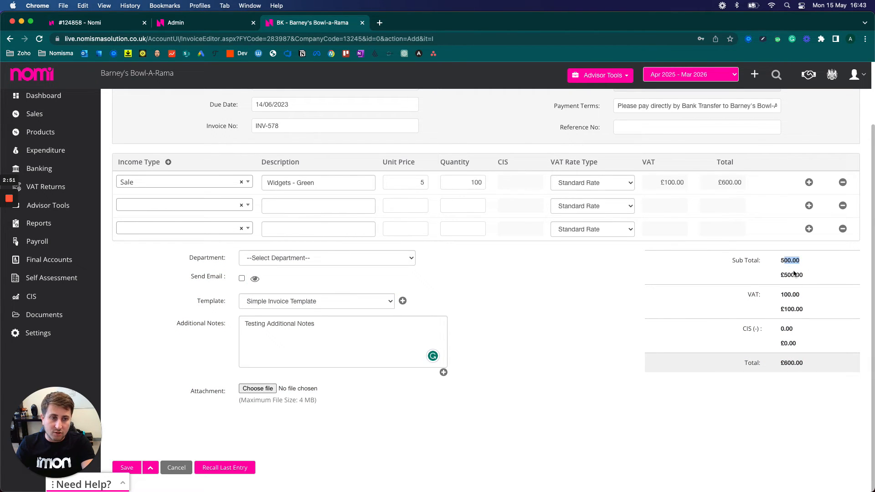
drag(805, 312, 774, 310)
click(684, 317)
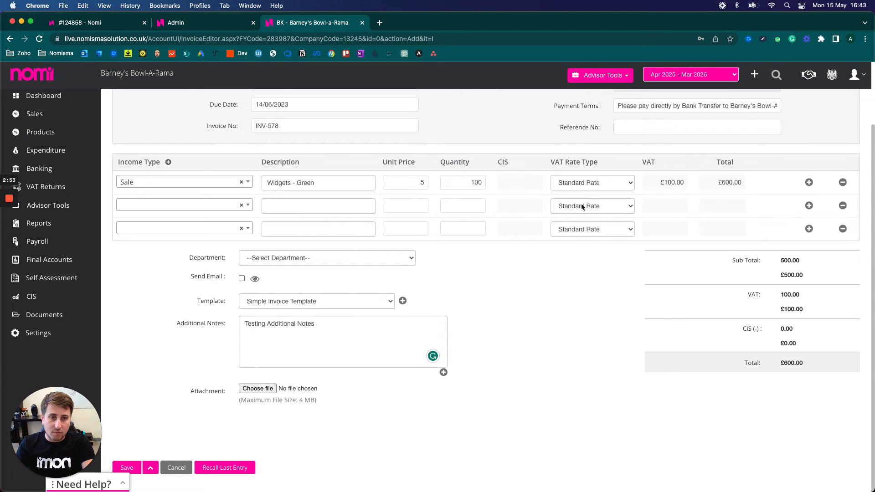
- Change the "Widgets - Green" line's VAT rate type to Reduced Rate and check the VAT in the invoice summary
click(584, 184)
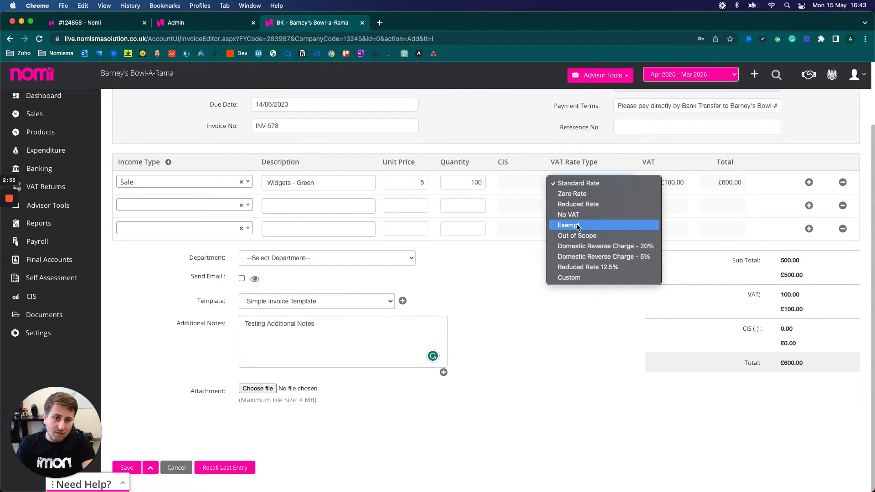
click(582, 205)
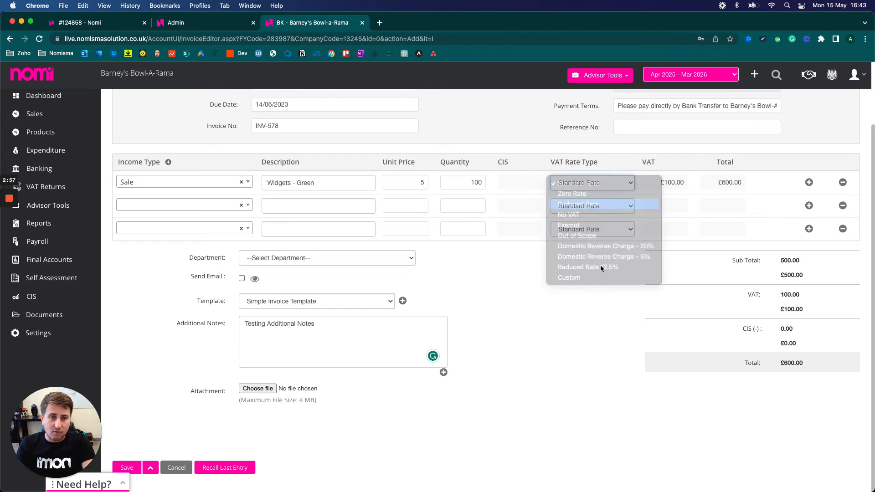
scroll(802, 297, up, 3)
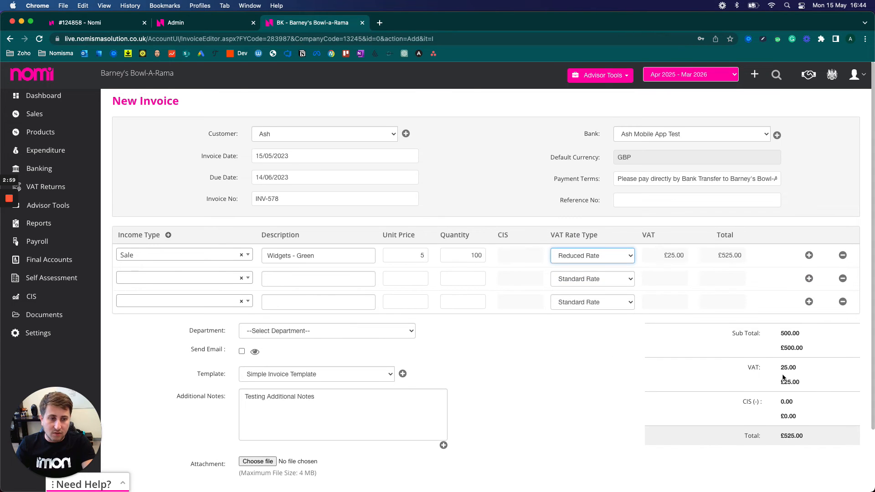
scroll(782, 377, down, 3)
double_click(787, 313)
scroll(372, 380, down, 1)
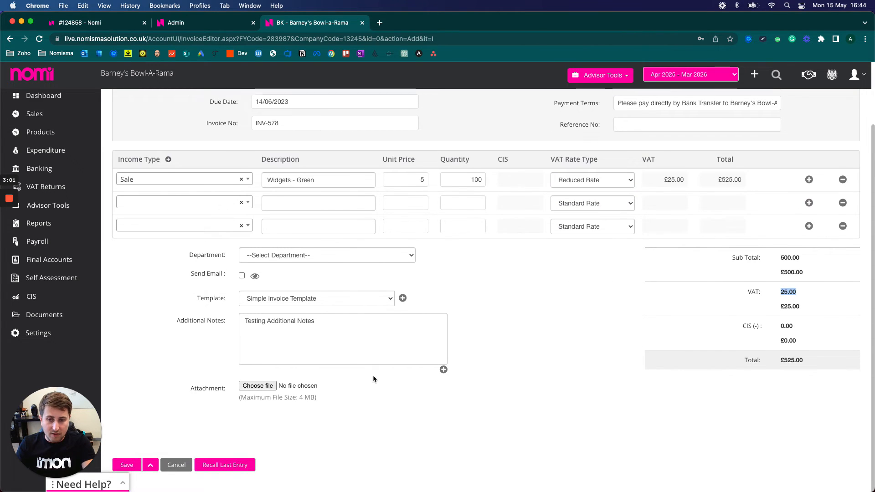
click(523, 393)
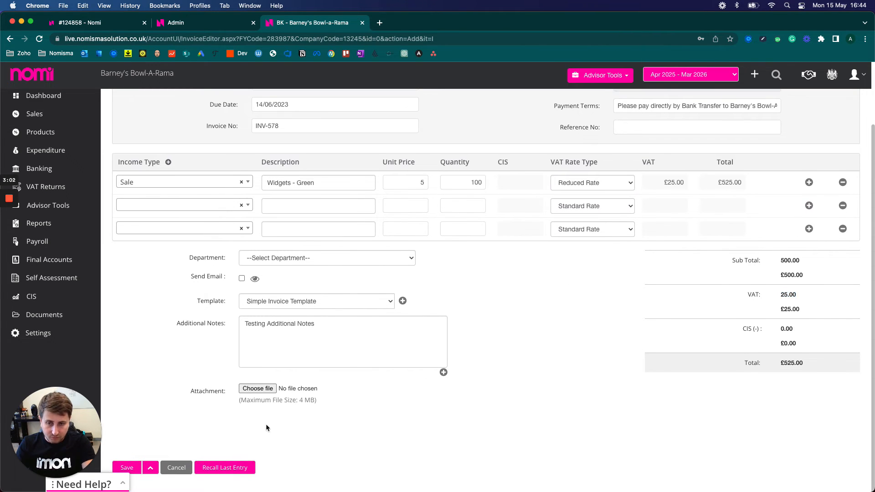
- Preview the new invoice, check its line items, totals, additional note and payment details, and save it
click(150, 468)
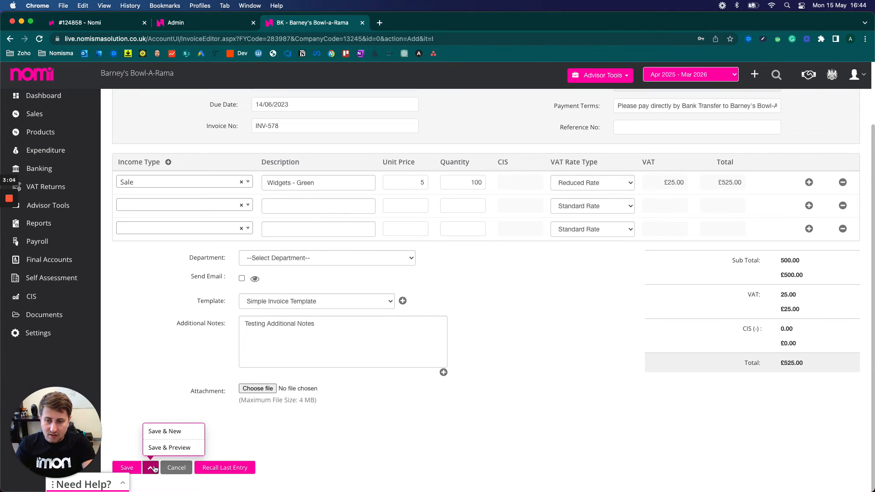
click(171, 449)
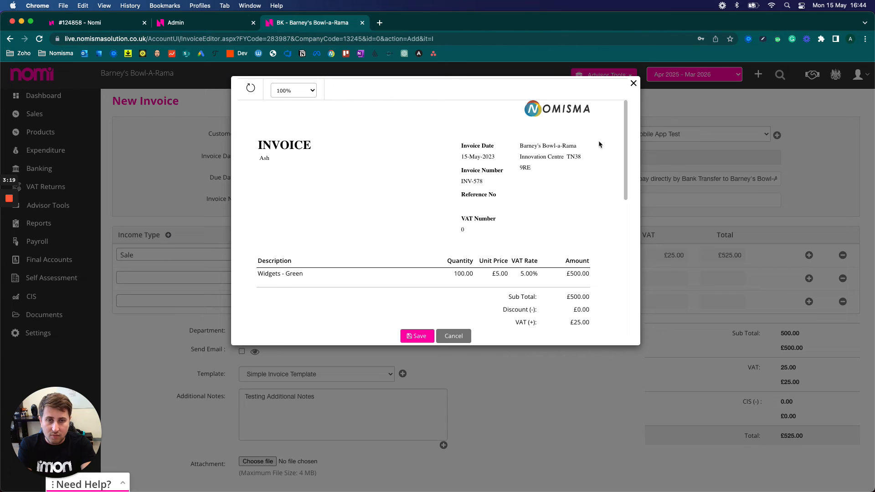
scroll(523, 114, down, 2)
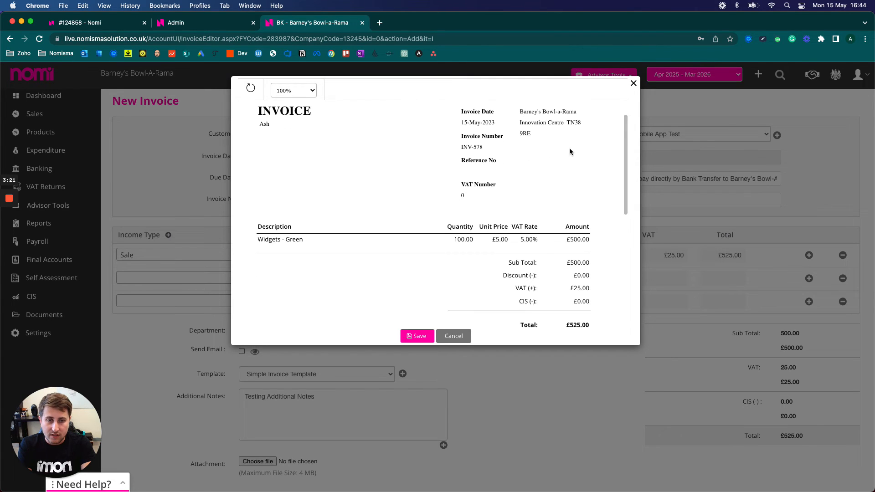
scroll(486, 177, down, 5)
scroll(463, 191, down, 6)
drag(371, 129, 299, 128)
click(396, 181)
scroll(410, 201, down, 1)
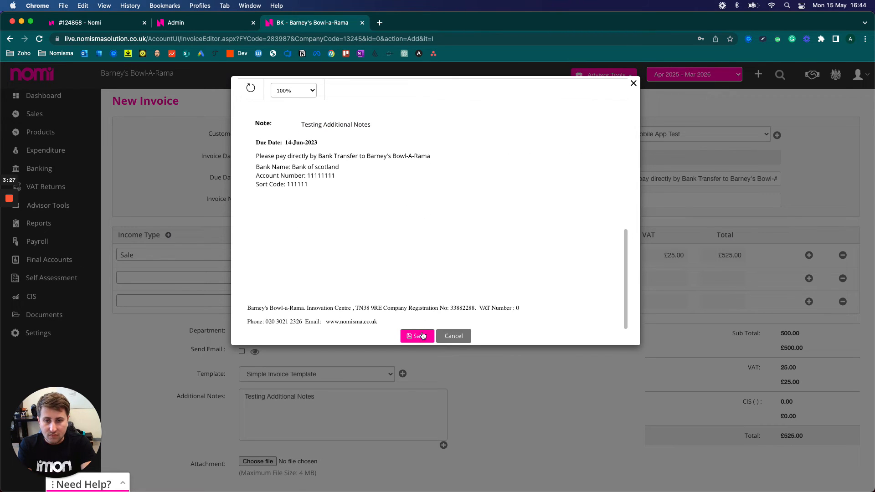
click(420, 338)
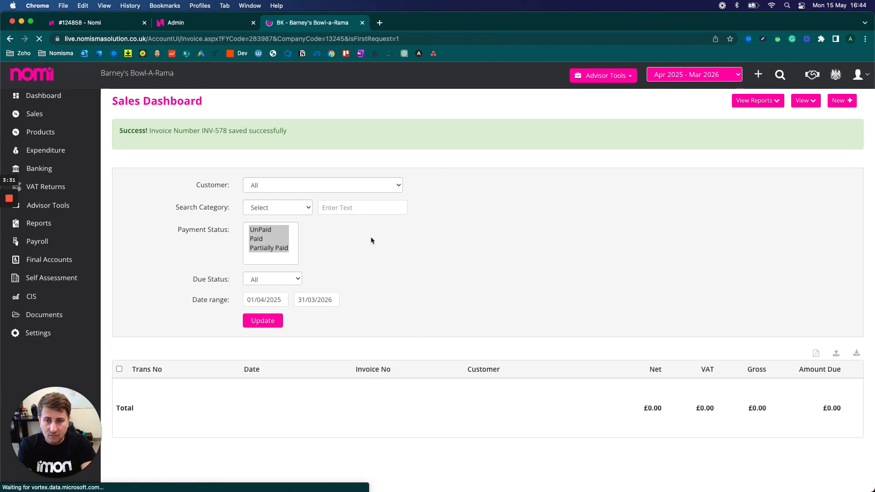
- Copy the saved invoice's number from the success message and switch the financial year to Apr 2023 - Mar 2024
drag(226, 130, 200, 130)
right_click(206, 131)
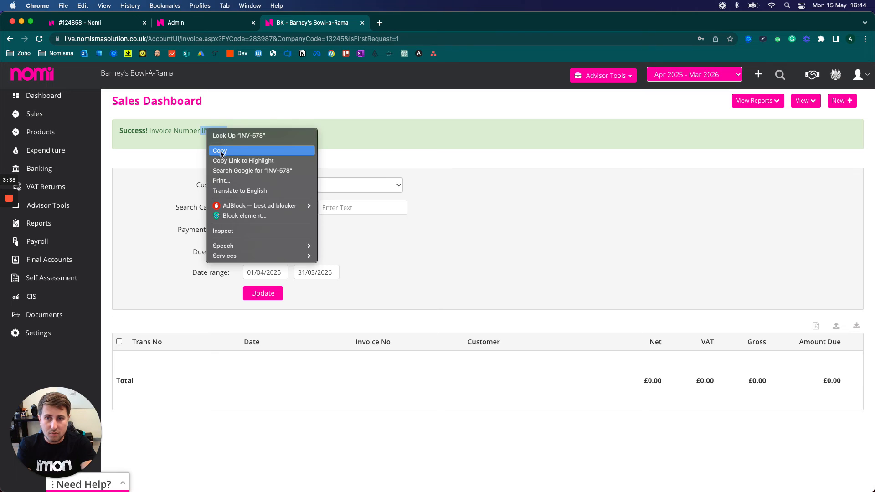
click(223, 154)
click(693, 81)
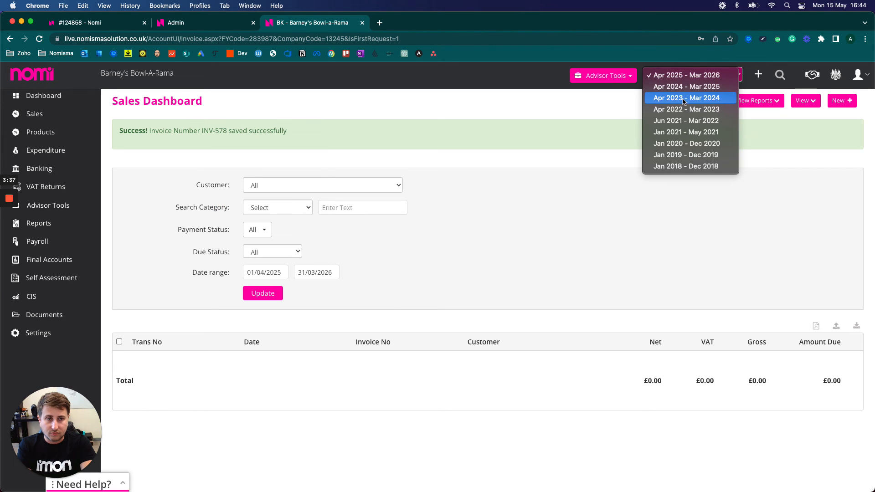
click(686, 97)
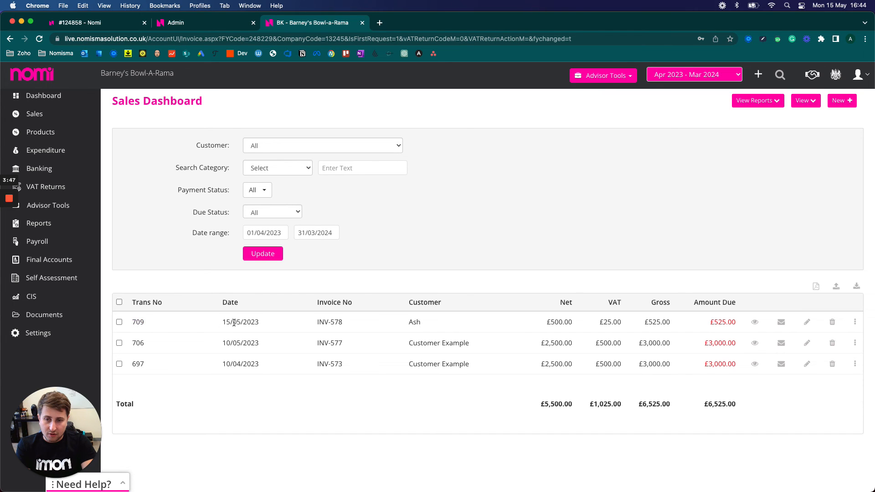
- Examine the new invoice's number, customer, date and amounts in the sales list, along with its additional actions
drag(337, 324, 317, 324)
drag(413, 323, 407, 323)
drag(260, 324, 216, 326)
drag(554, 323, 632, 321)
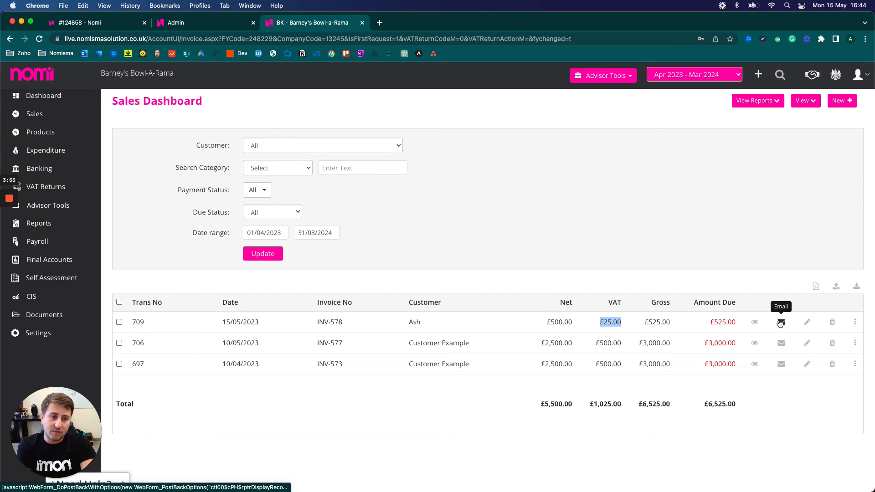
click(855, 322)
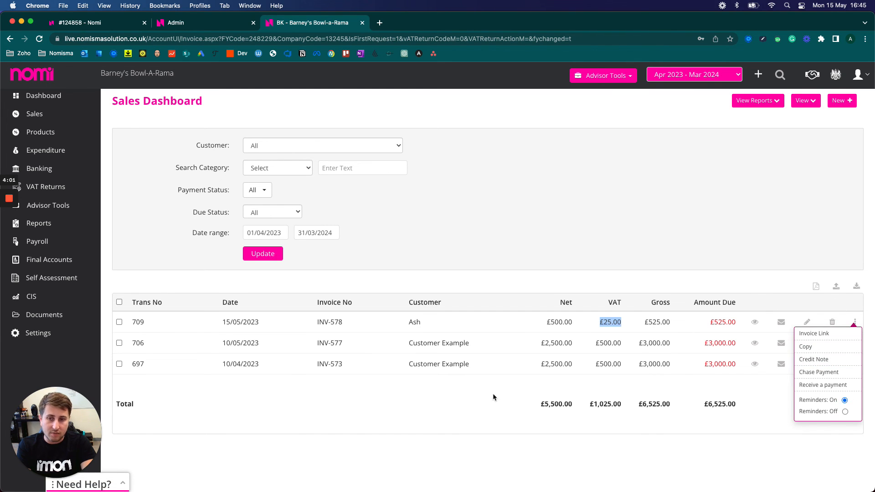
click(478, 389)
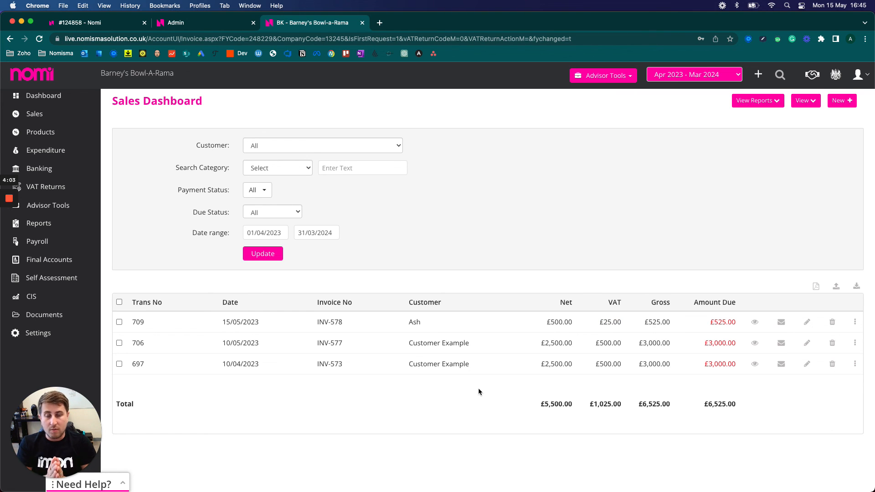